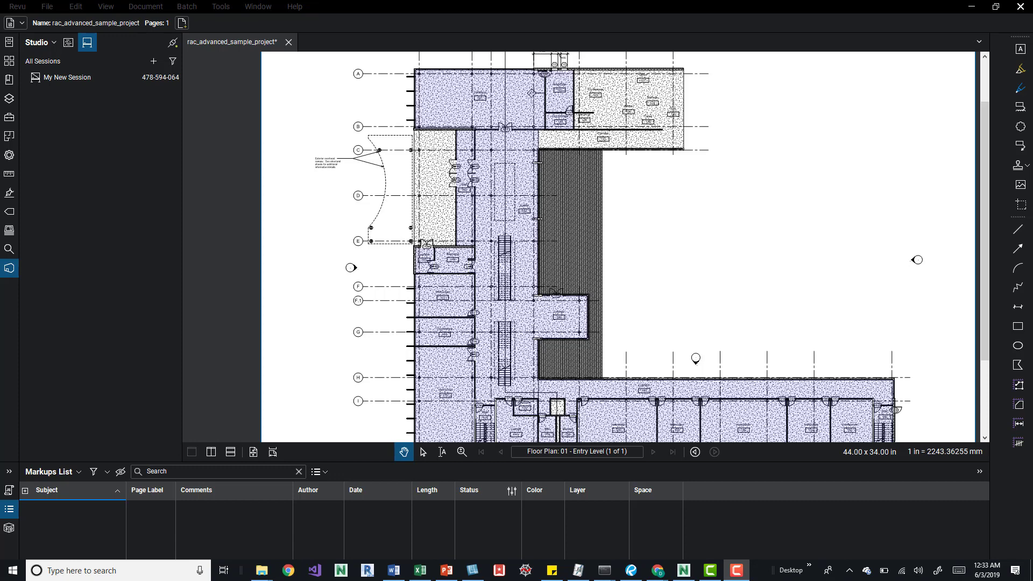
# Step: Pan and zoom the floor plan upward to bring the rooms into view
pyautogui.moveTo(537, 178); pyautogui.dragTo(538, 178)
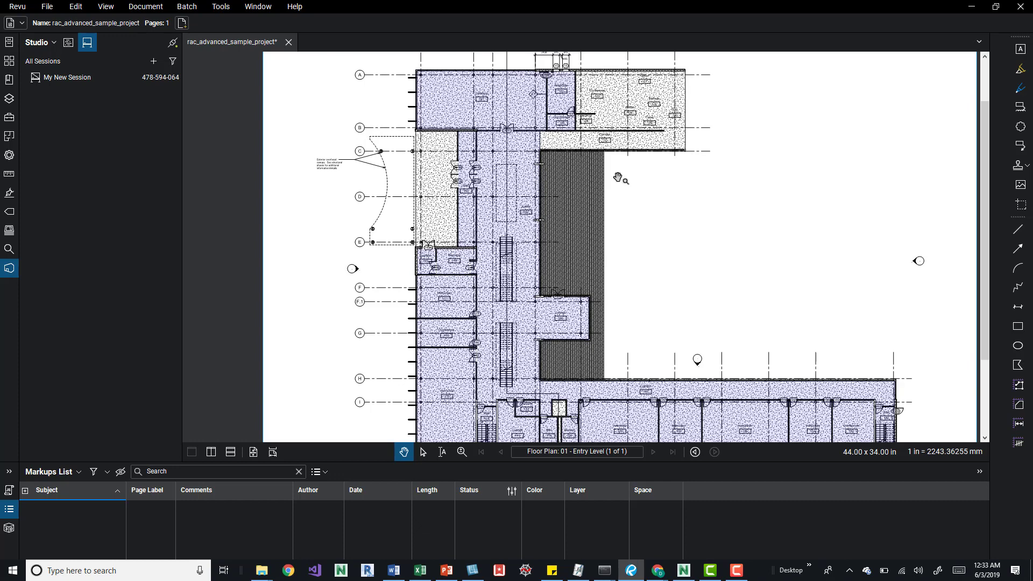
pyautogui.moveTo(661, 290); pyautogui.dragTo(642, 199)
pyautogui.scroll(3, 641, 198)
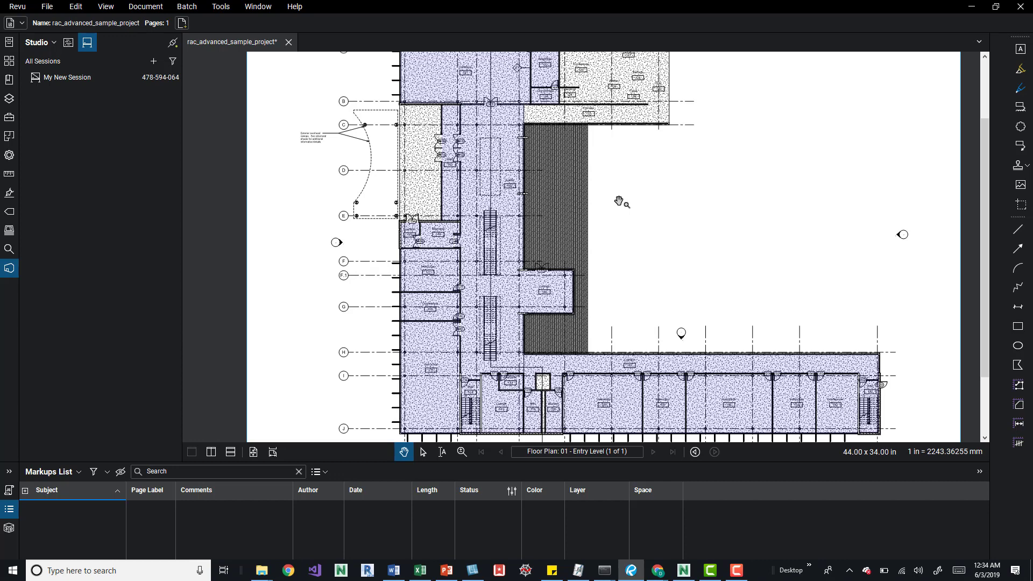
pyautogui.scroll(2, 624, 204)
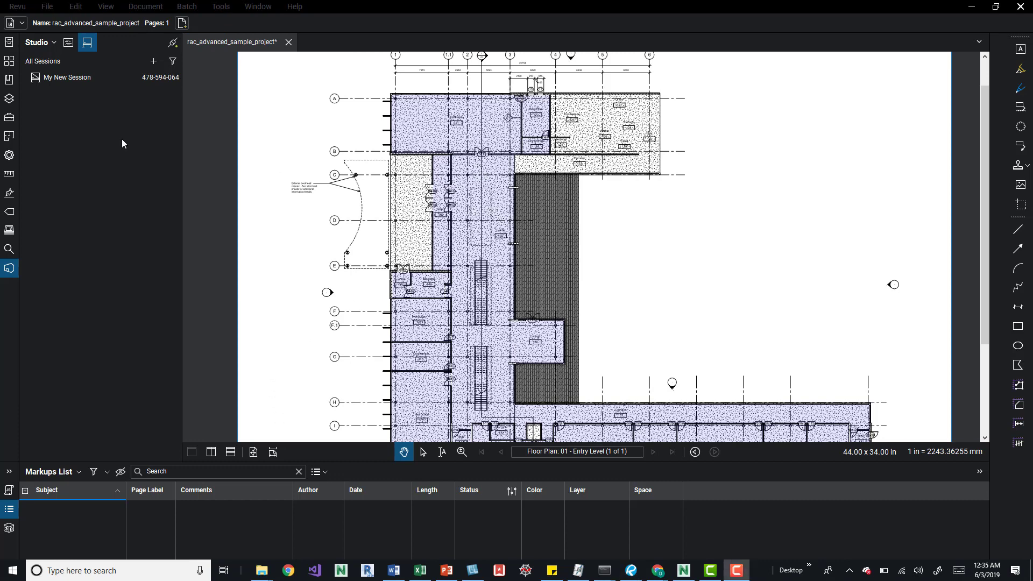
# Step: Place five numbered Architect Review circles in Cafeteria 121, Lobby 102, Electrical 118, and the lower wing
pyautogui.click(9, 117)
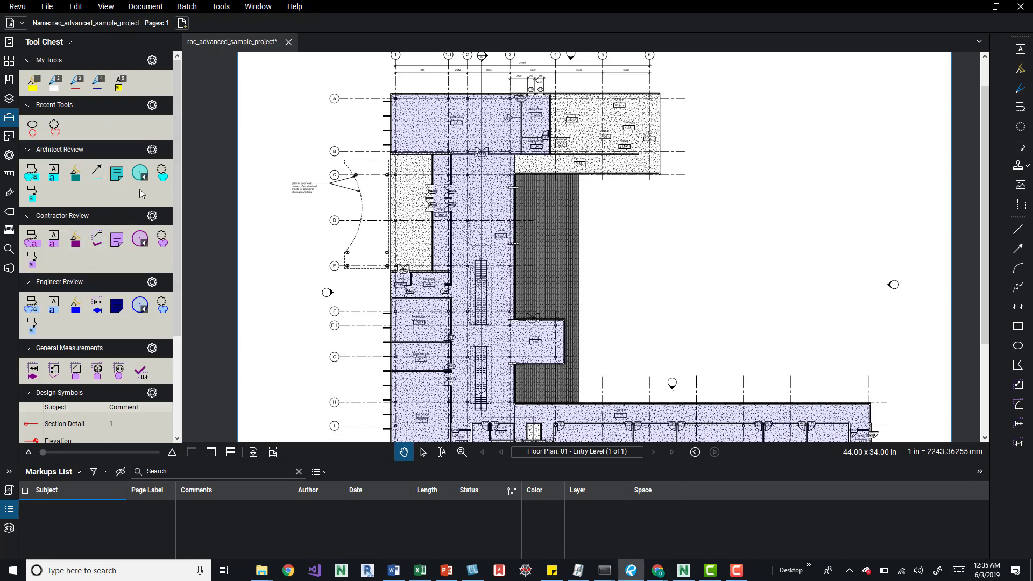
pyautogui.click(141, 173)
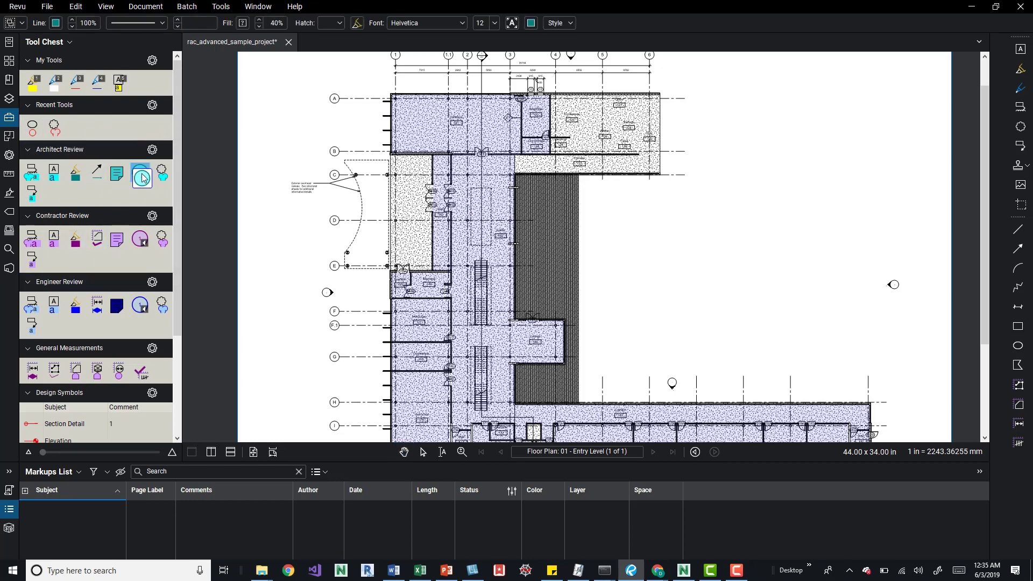
pyautogui.click(419, 125)
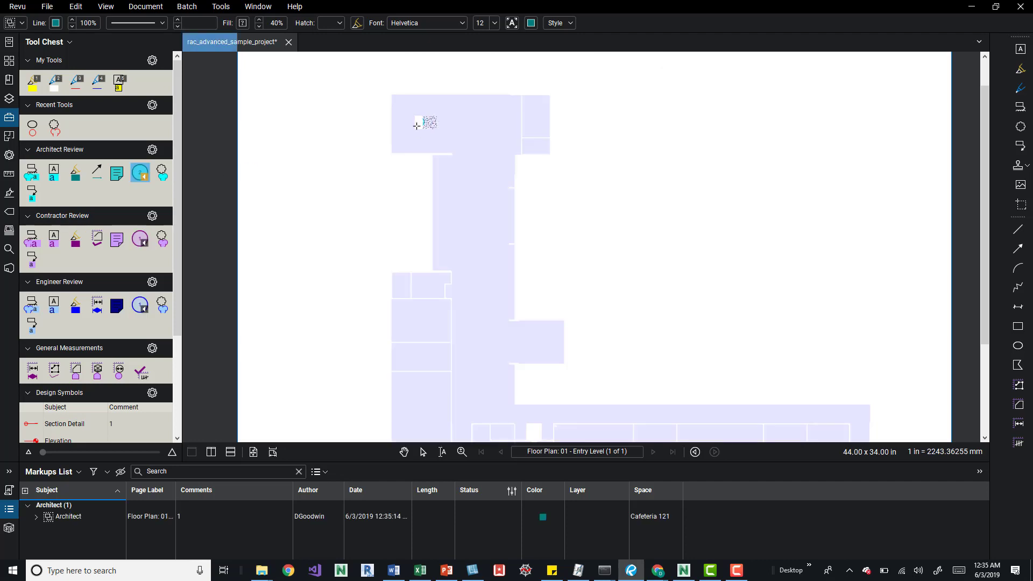
pyautogui.click(476, 176)
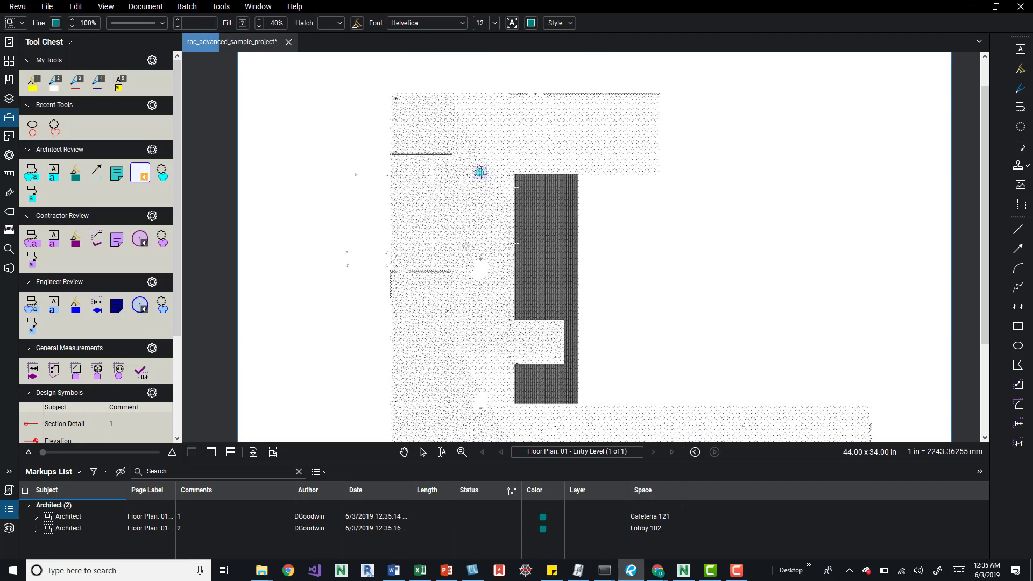
pyautogui.click(433, 282)
pyautogui.click(484, 346)
pyautogui.click(580, 415)
pyautogui.press('Escape')
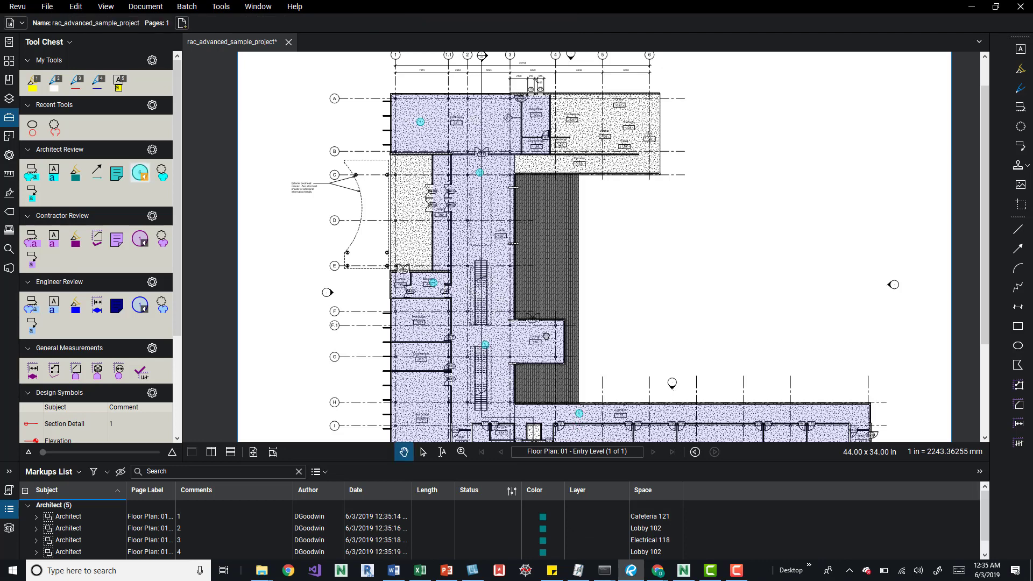
# Step: Zoom in and out across the plan to check the five placed circles
pyautogui.scroll(-2, 519, 288)
pyautogui.scroll(3, 456, 290)
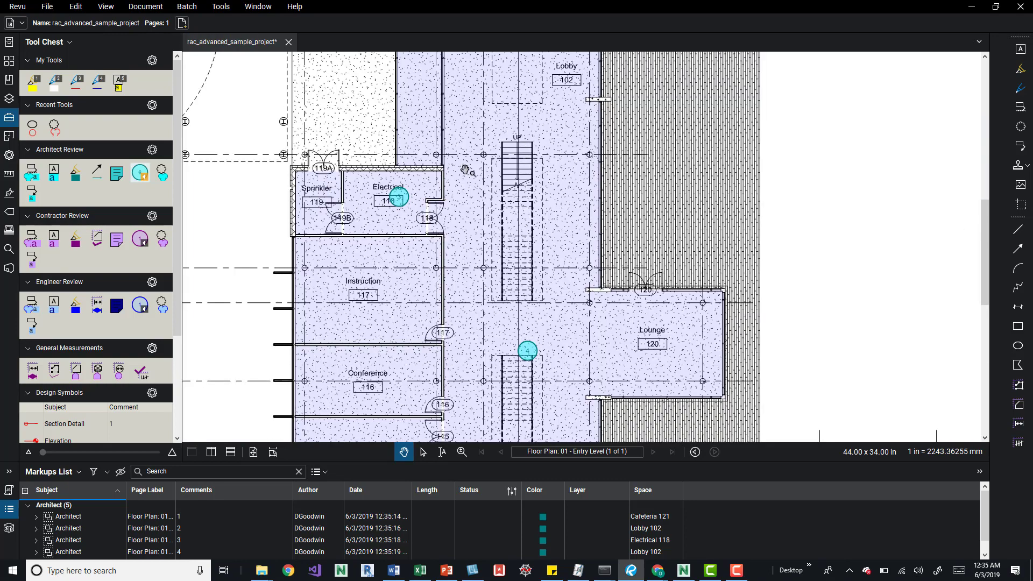
pyautogui.scroll(-3, 457, 242)
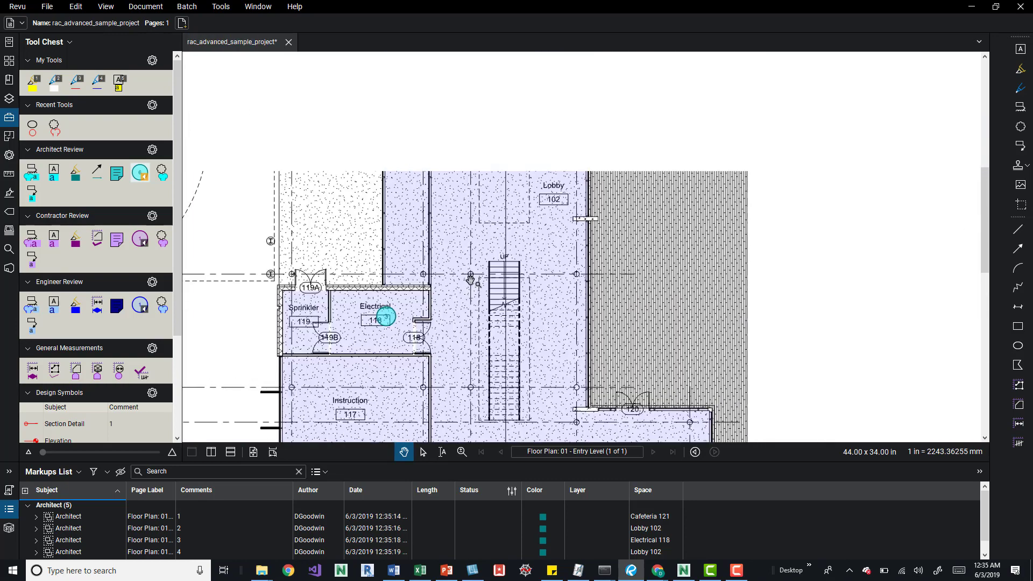
pyautogui.scroll(2, 461, 223)
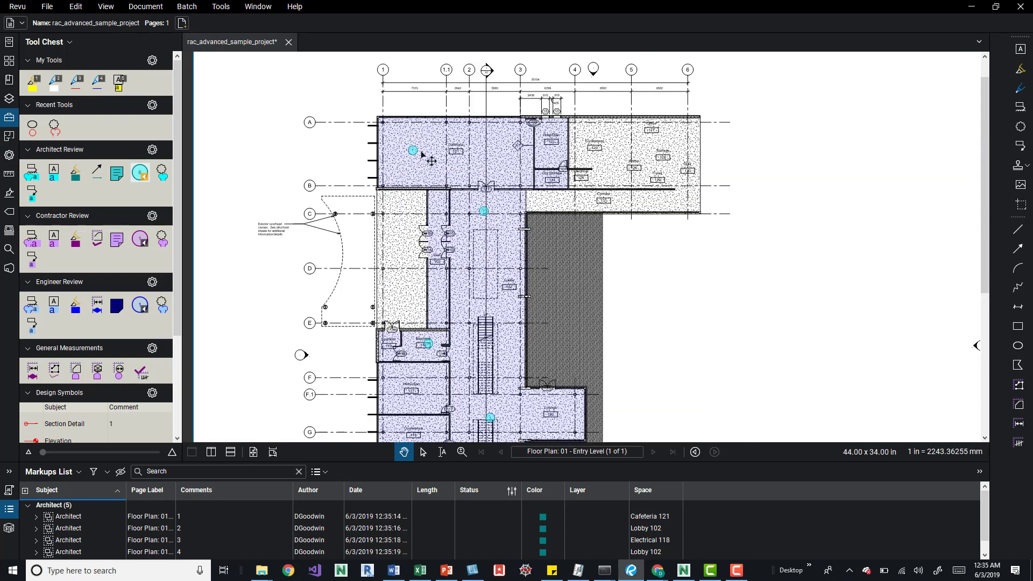
pyautogui.scroll(-2, 517, 335)
pyautogui.scroll(3, 508, 284)
pyautogui.scroll(-3, 637, 278)
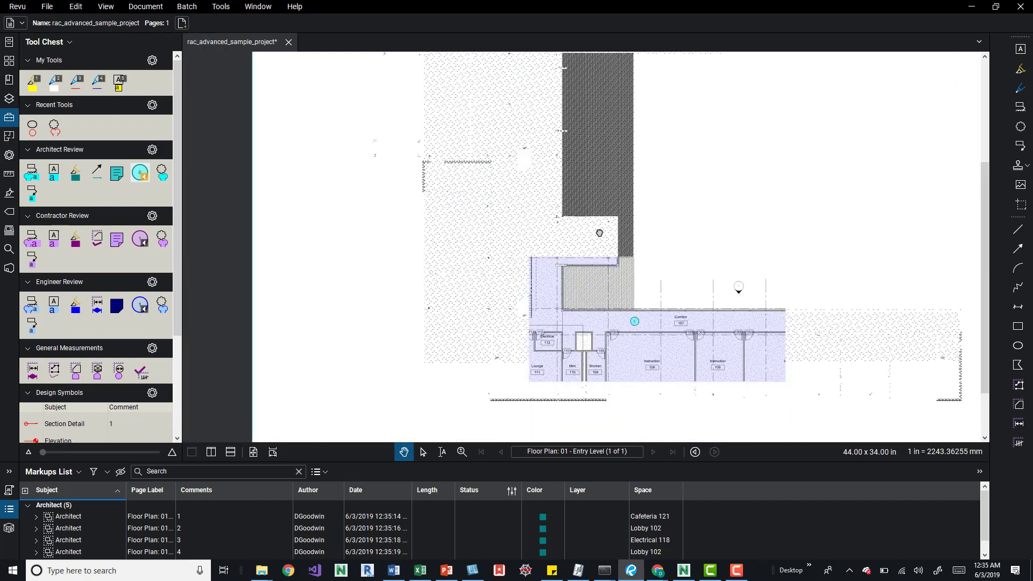
pyautogui.scroll(-2, 595, 258)
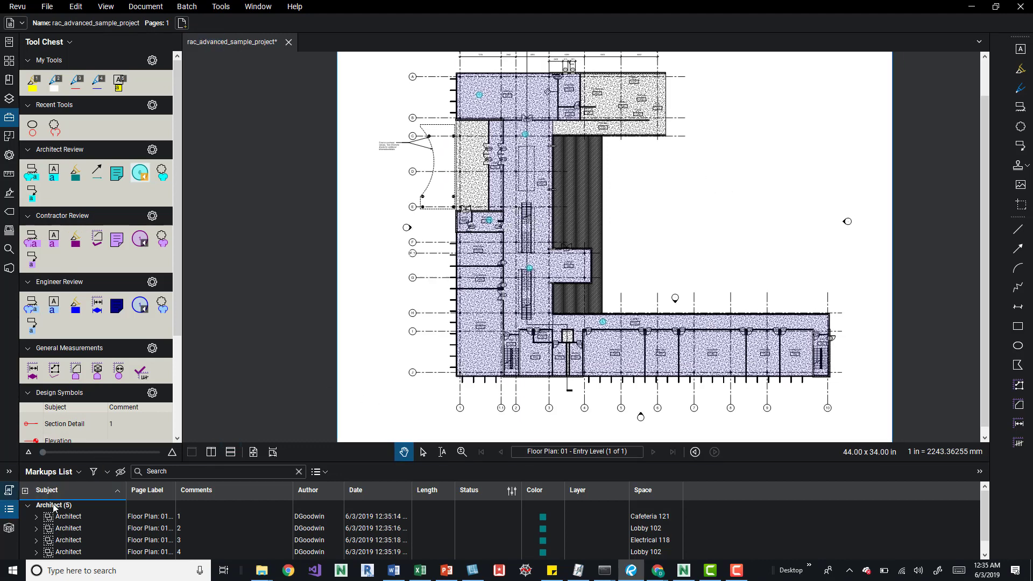
pyautogui.click(9, 509)
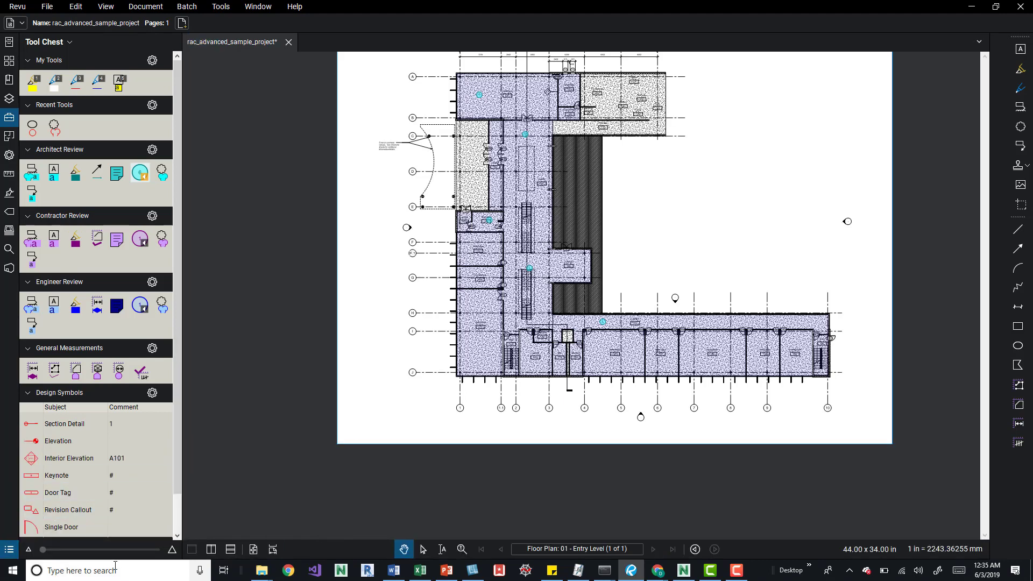
pyautogui.click(9, 549)
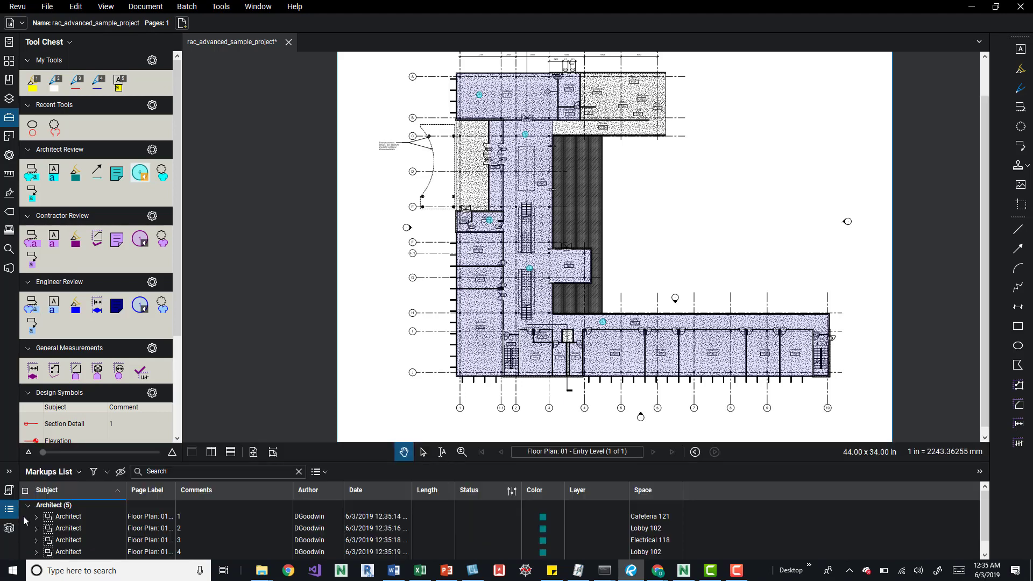
pyautogui.click(8, 491)
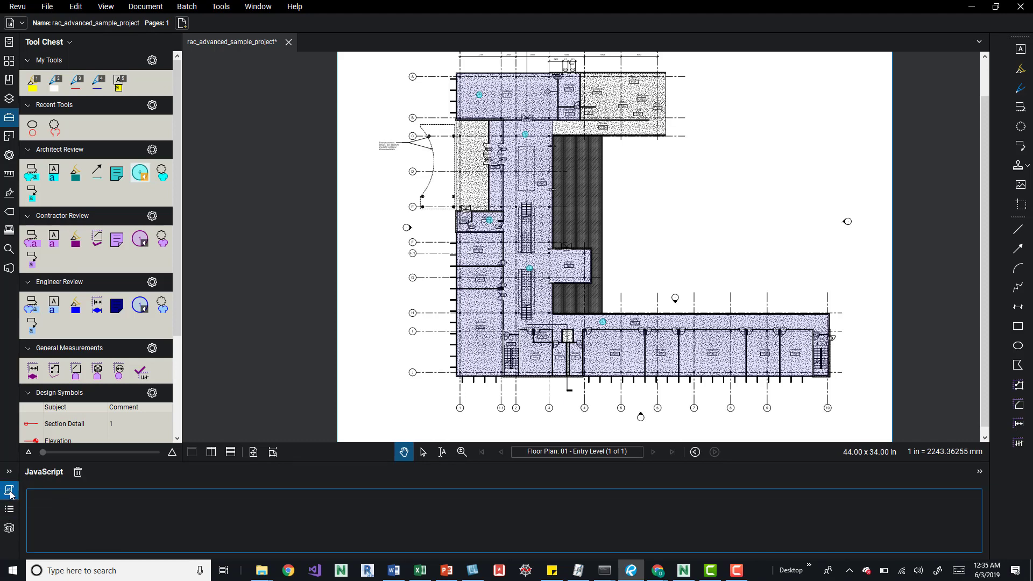
pyautogui.click(10, 492)
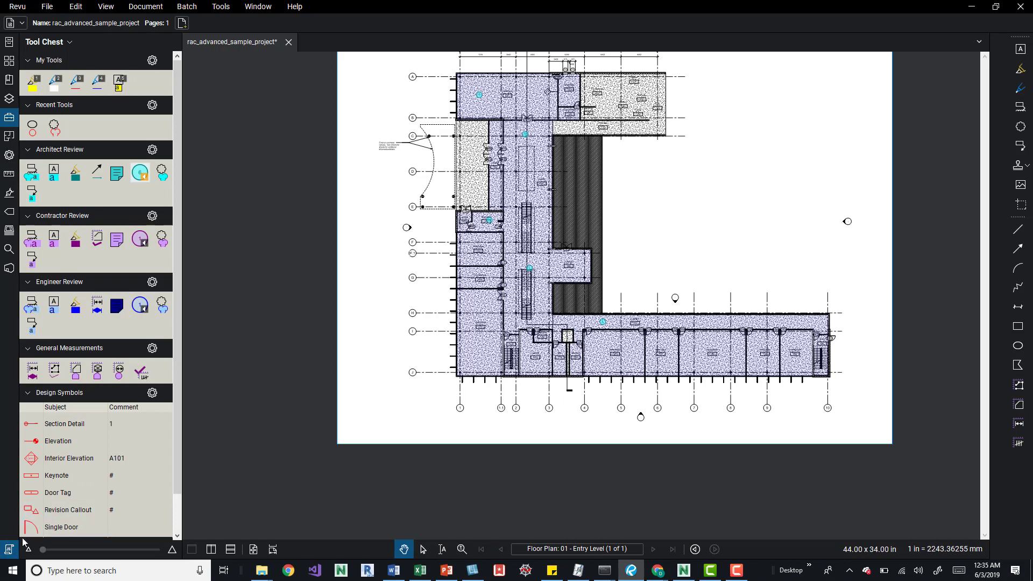
pyautogui.click(9, 549)
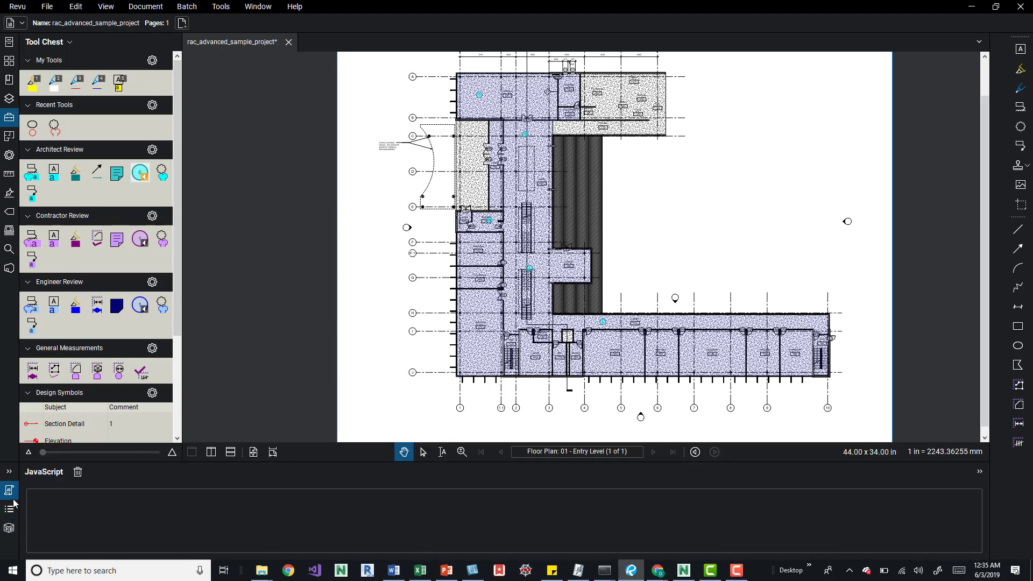
pyautogui.click(10, 511)
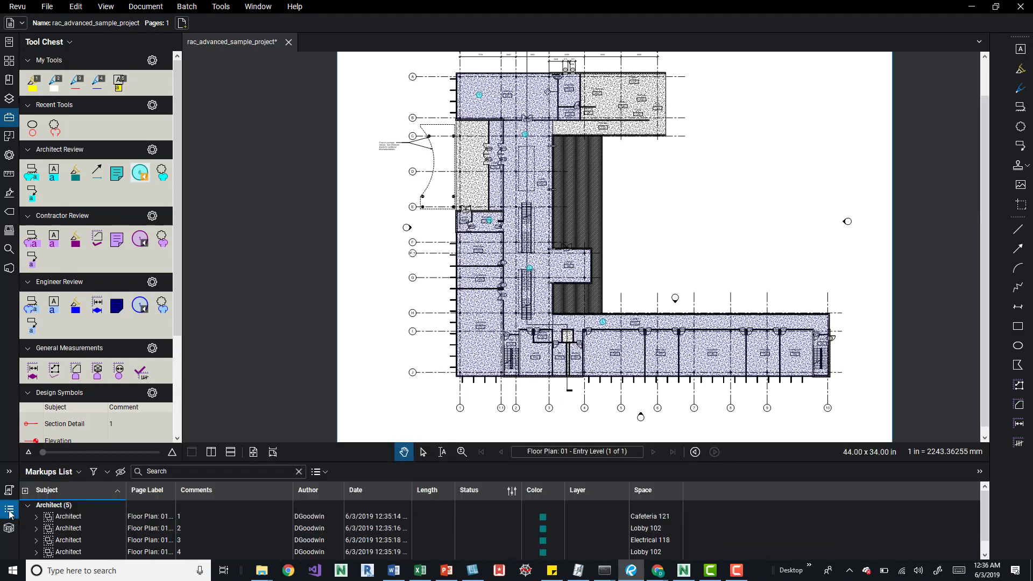
pyautogui.click(9, 528)
pyautogui.click(10, 512)
pyautogui.click(10, 516)
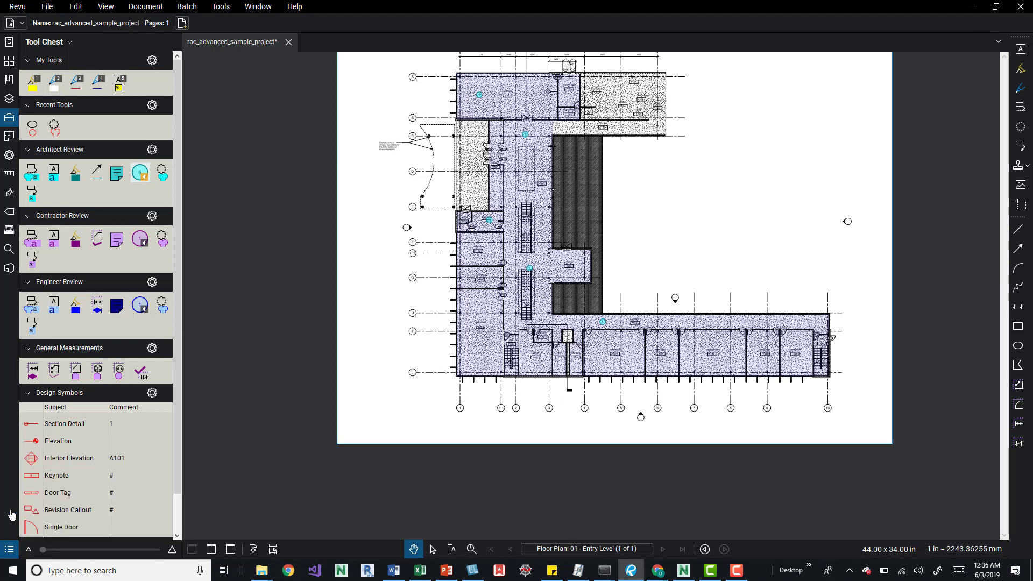
pyautogui.click(9, 548)
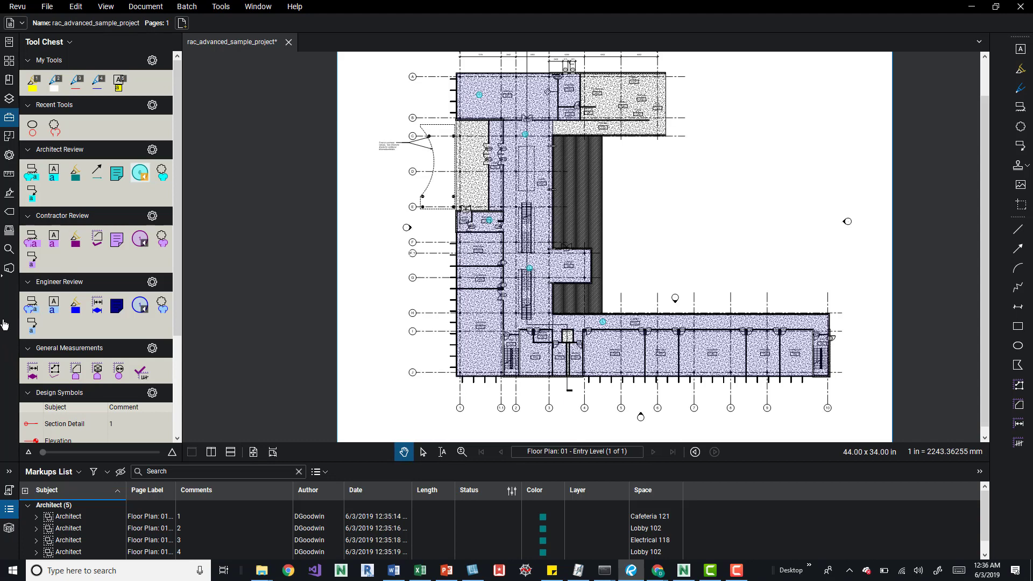
pyautogui.moveTo(5, 324); pyautogui.dragTo(3, 322)
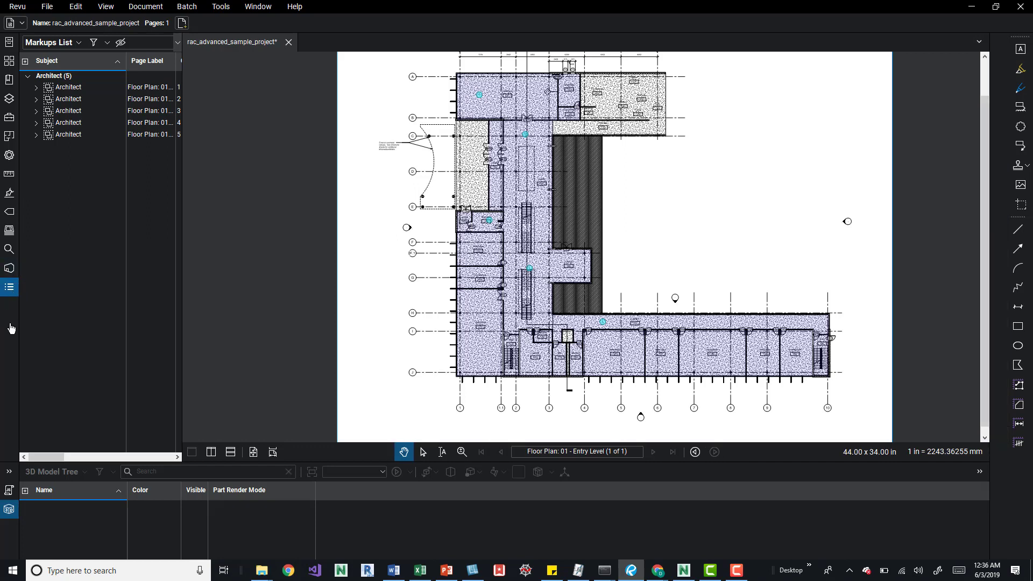
pyautogui.moveTo(9, 287); pyautogui.dragTo(10, 530)
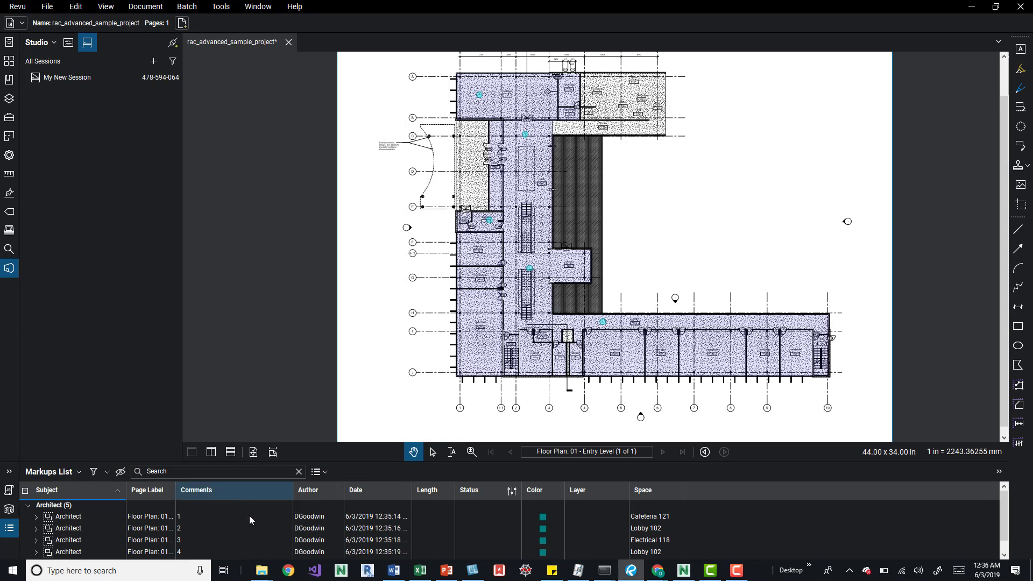
pyautogui.moveTo(389, 459); pyautogui.dragTo(377, 421)
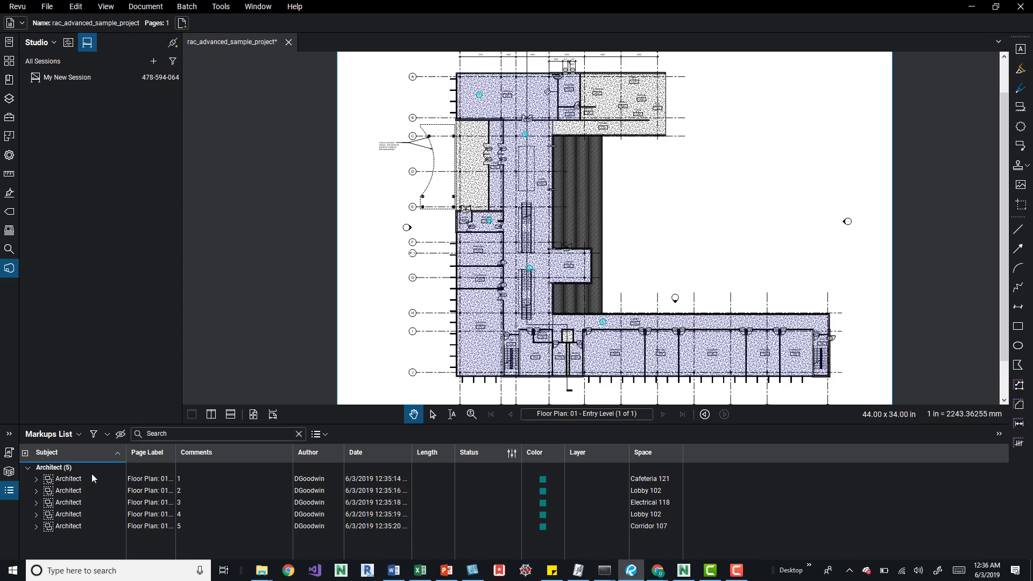
# Step: Browse the Markups List options and summary report formats without choosing anything
pyautogui.click(79, 436)
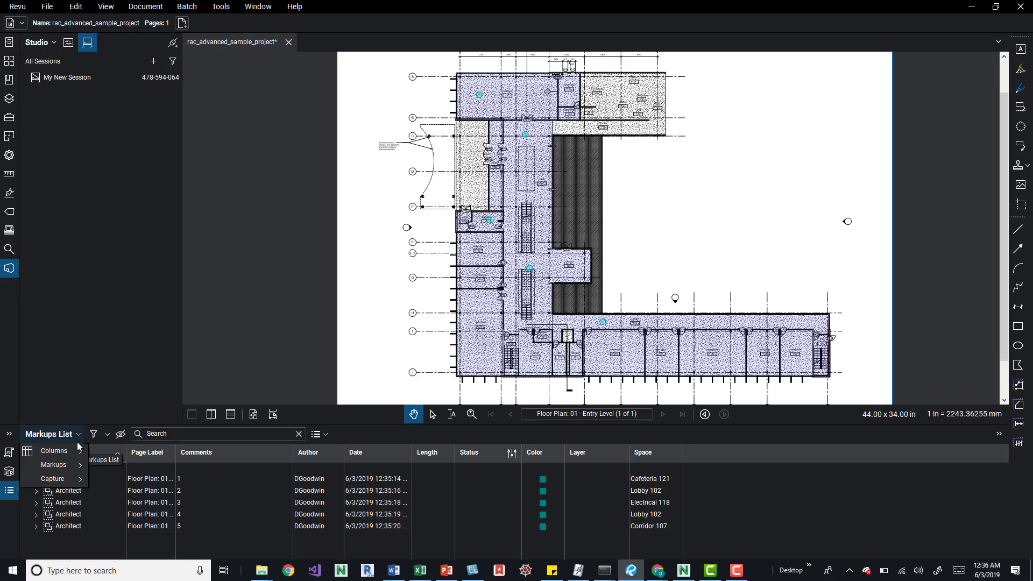
pyautogui.moveTo(75, 466)
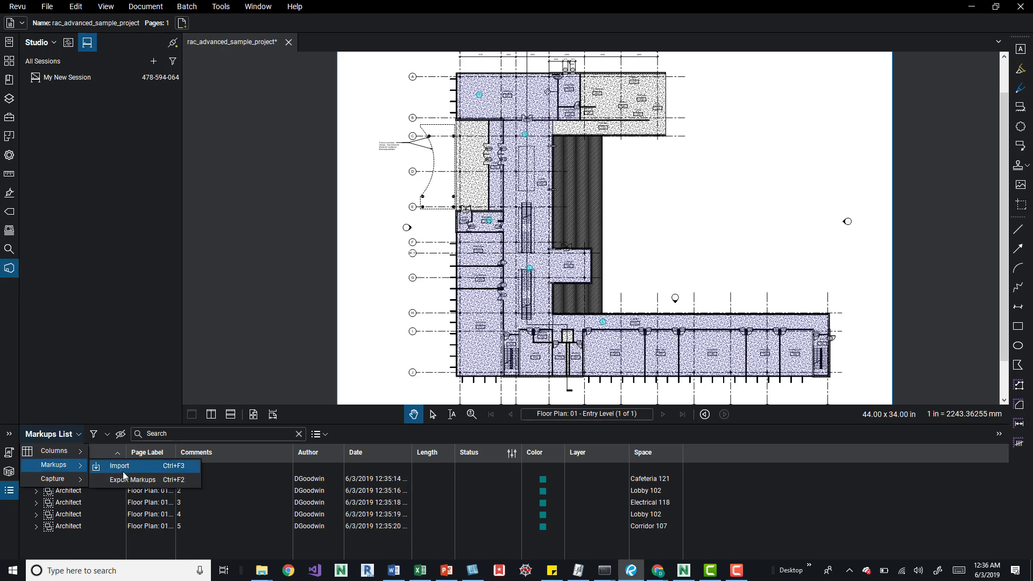
pyautogui.click(334, 418)
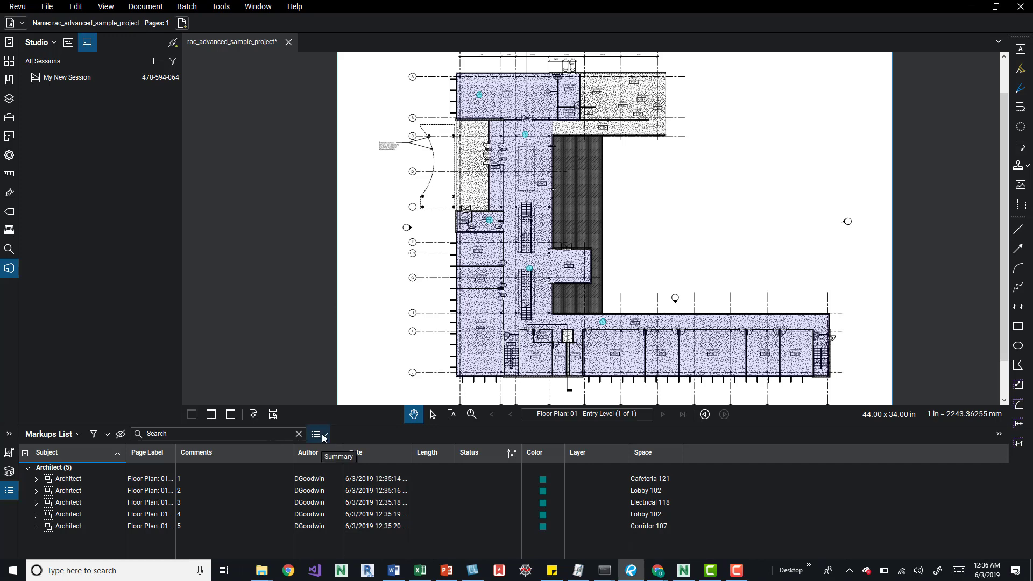
pyautogui.click(324, 436)
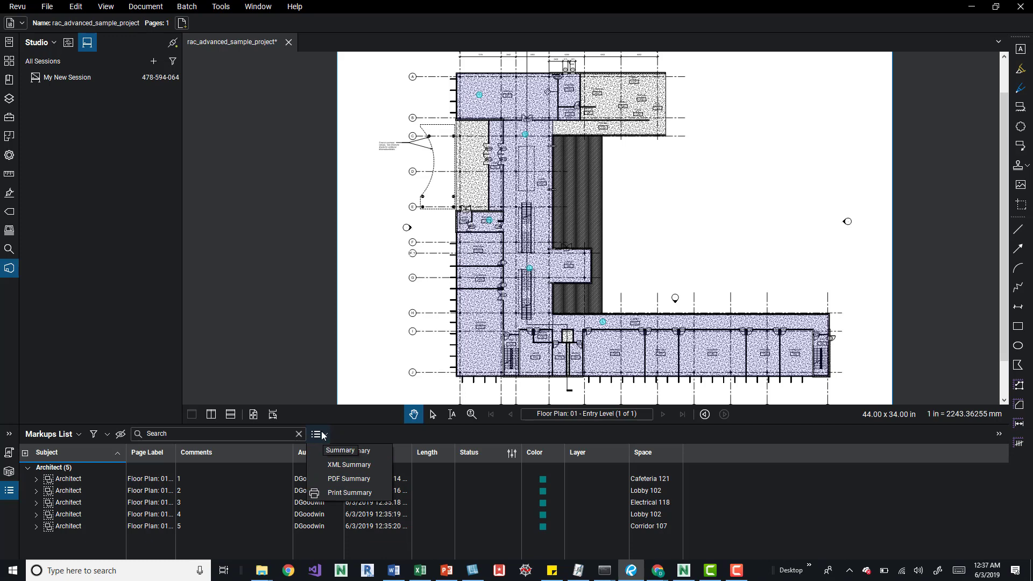
pyautogui.click(80, 432)
# Step: Reopen the Markups List options so the Markups submenu shows Import and Export
pyautogui.click(70, 437)
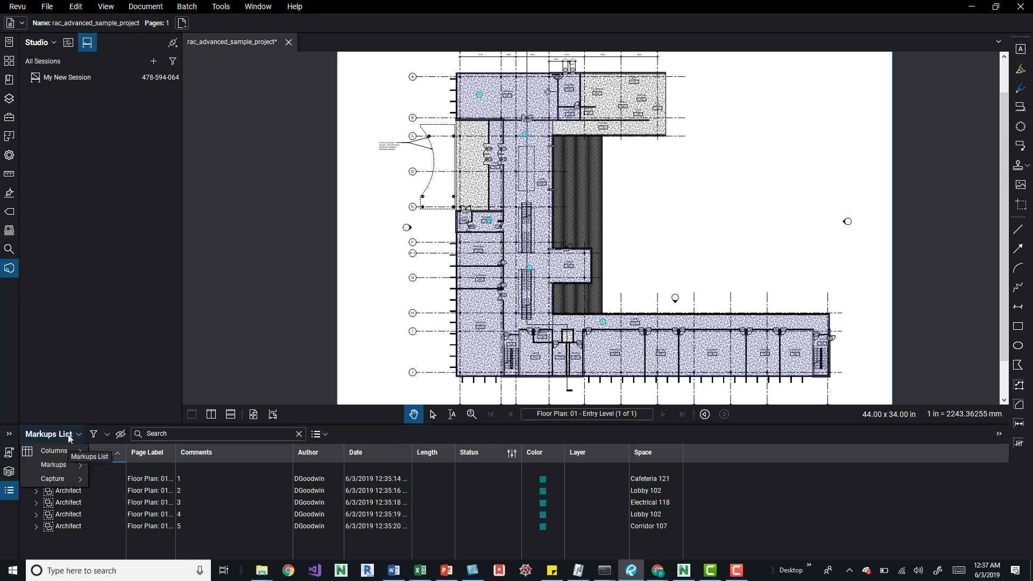
pyautogui.click(70, 436)
pyautogui.click(68, 435)
pyautogui.moveTo(62, 470)
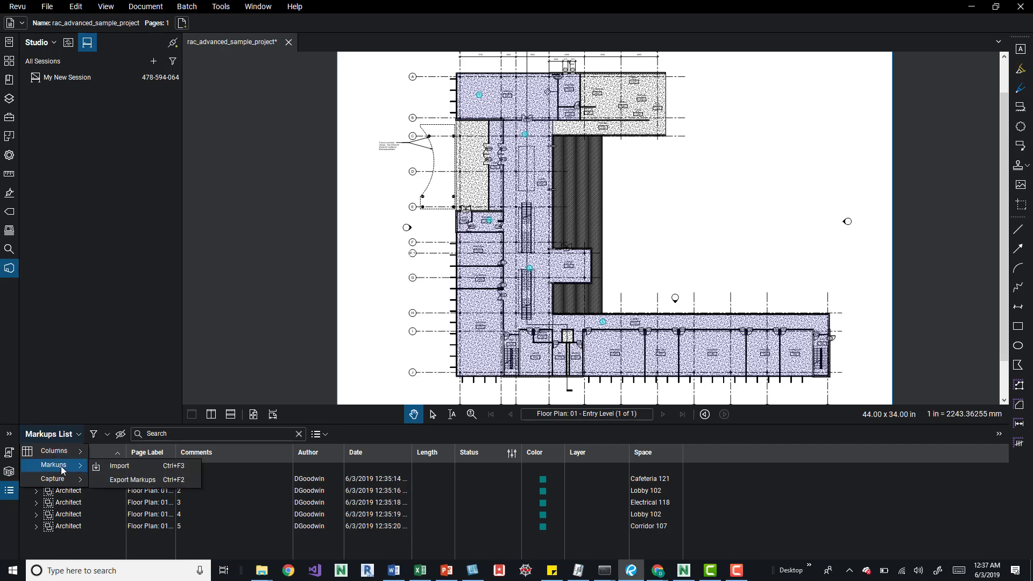
# Step: Export the markups to the Desktop as rac_advanced_sample_project.bax, a Bluebeam Annotations file
pyautogui.click(134, 479)
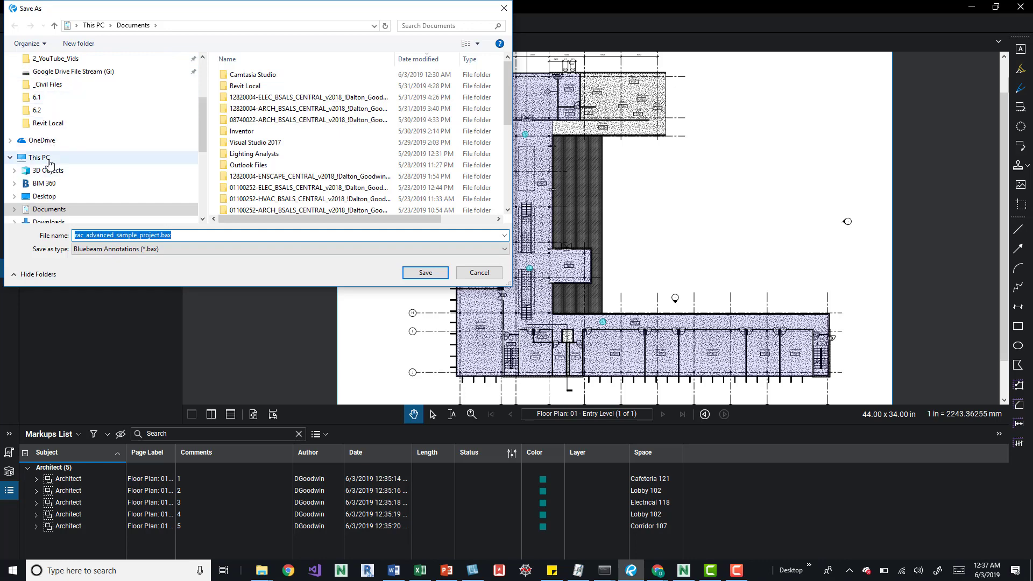
pyautogui.click(54, 196)
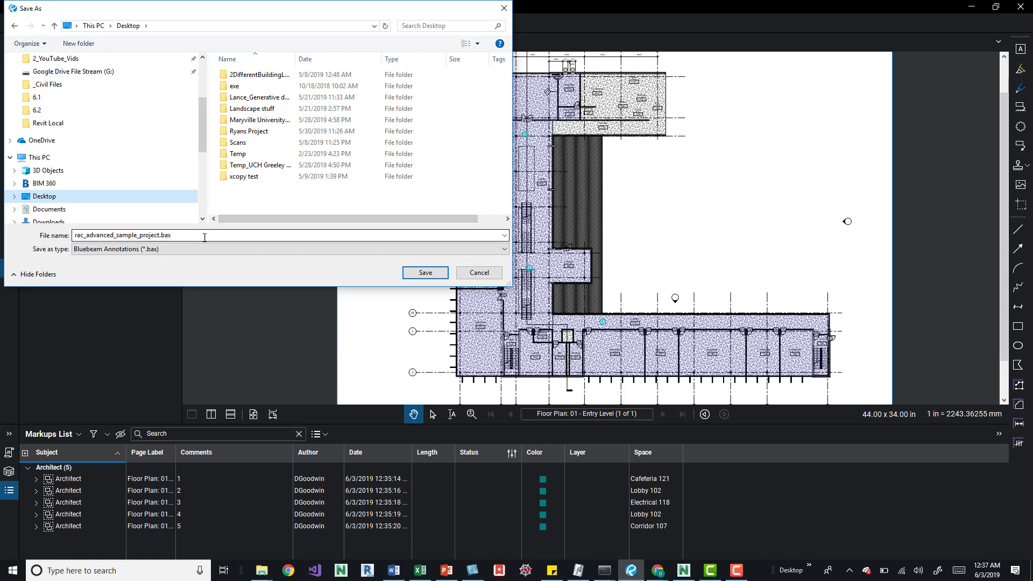
pyautogui.press('Tab')
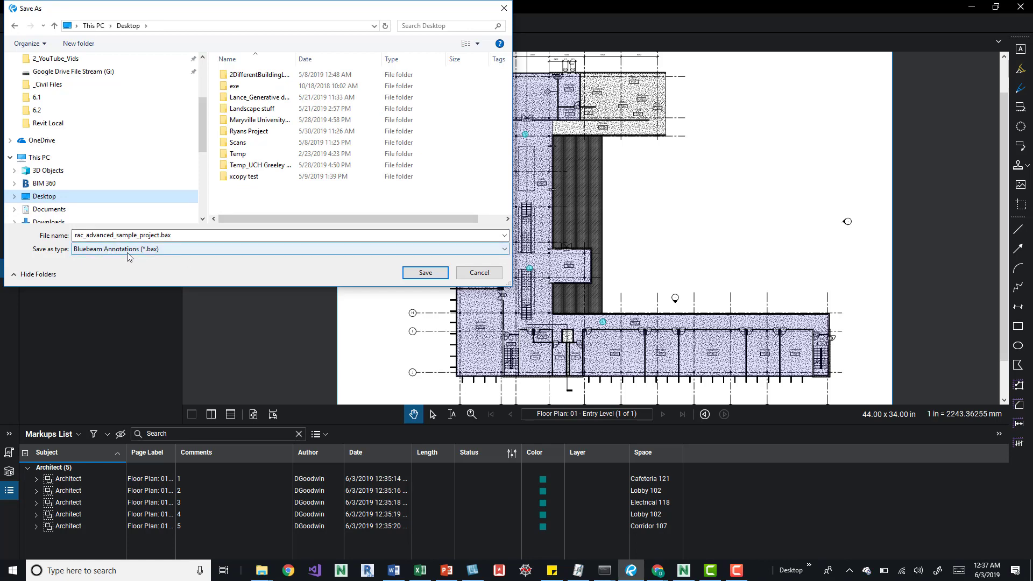
pyautogui.click(425, 275)
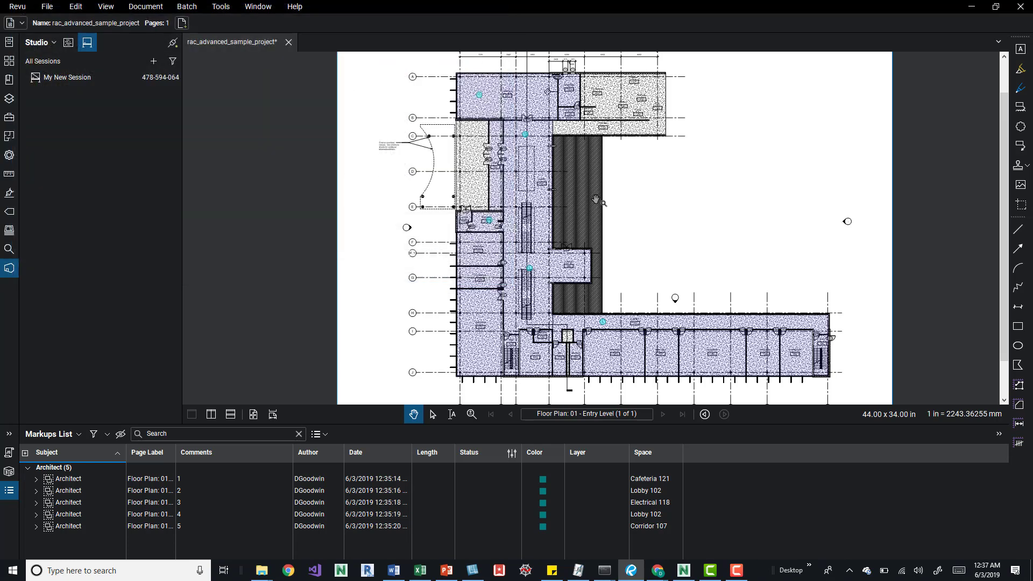
# Step: Select markup 4 and delete every numbered circle, then zoom out to the full sheet
pyautogui.scroll(8, 530, 269)
pyautogui.click(534, 263)
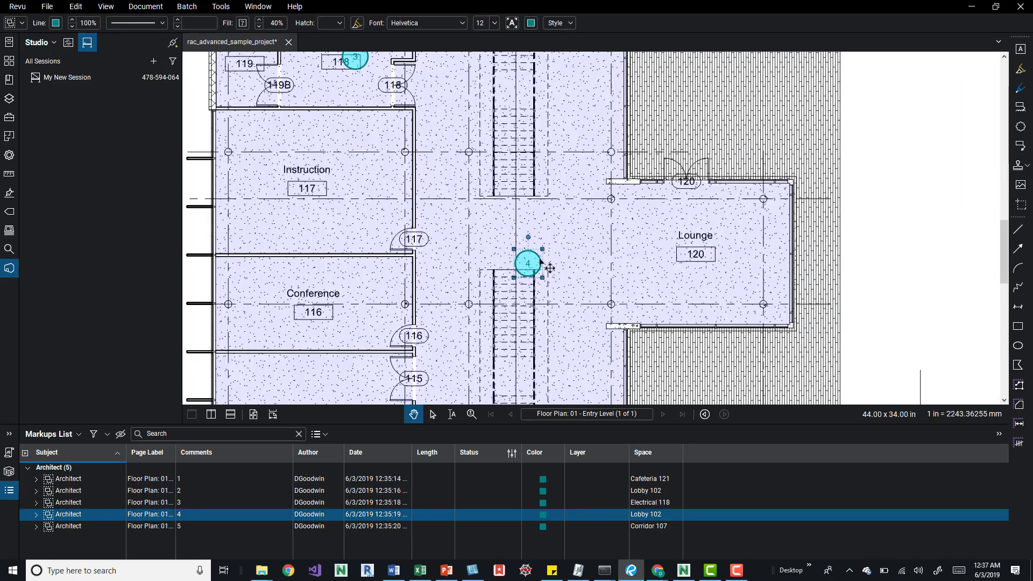
pyautogui.scroll(-1, 611, 278)
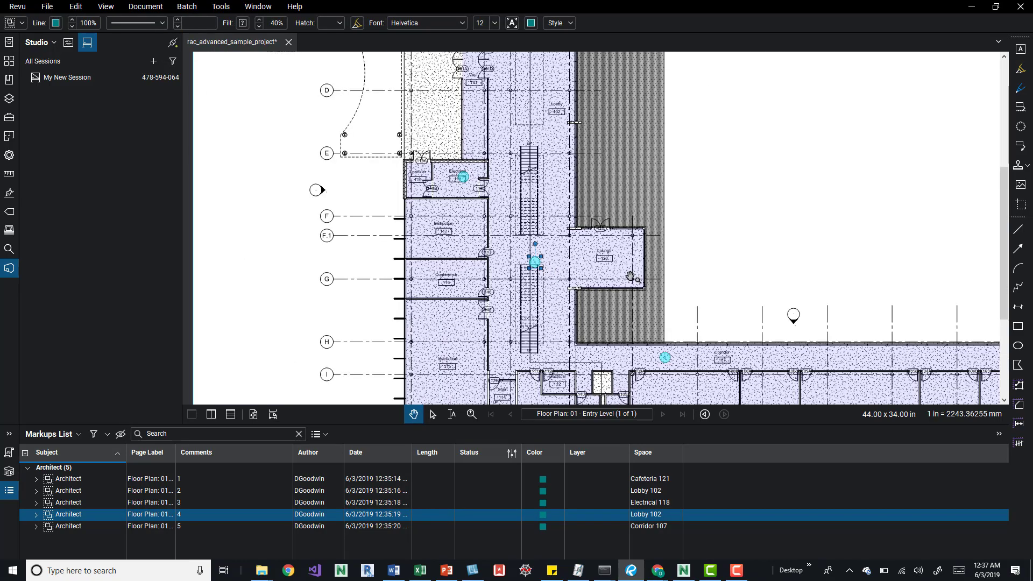
pyautogui.press('Delete')
pyautogui.press('Delete')
pyautogui.press('Delete')
pyautogui.press('Delete')
pyautogui.press('Delete')
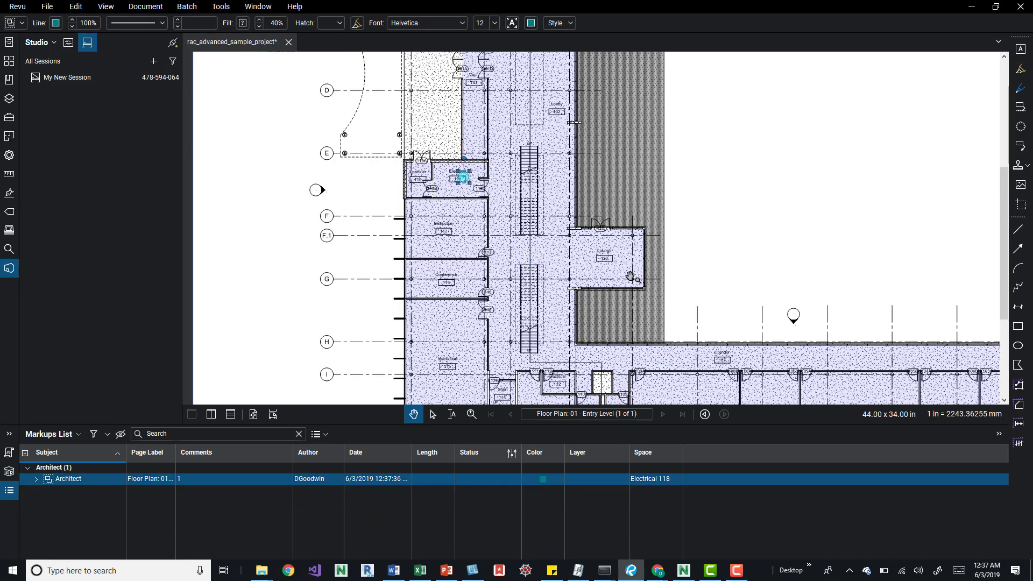
pyautogui.moveTo(657, 148); pyautogui.dragTo(670, 172)
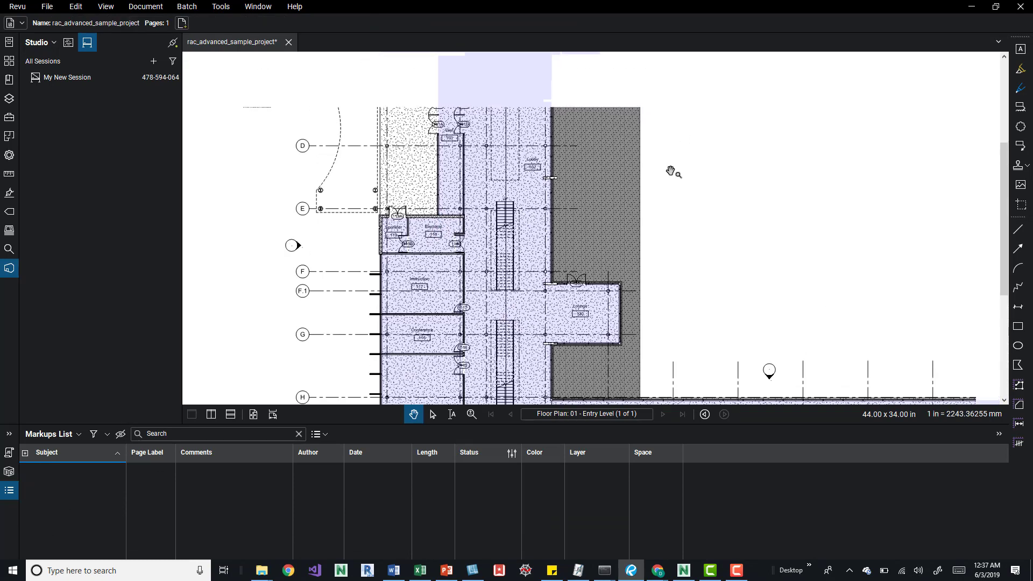
pyautogui.scroll(-5, 670, 172)
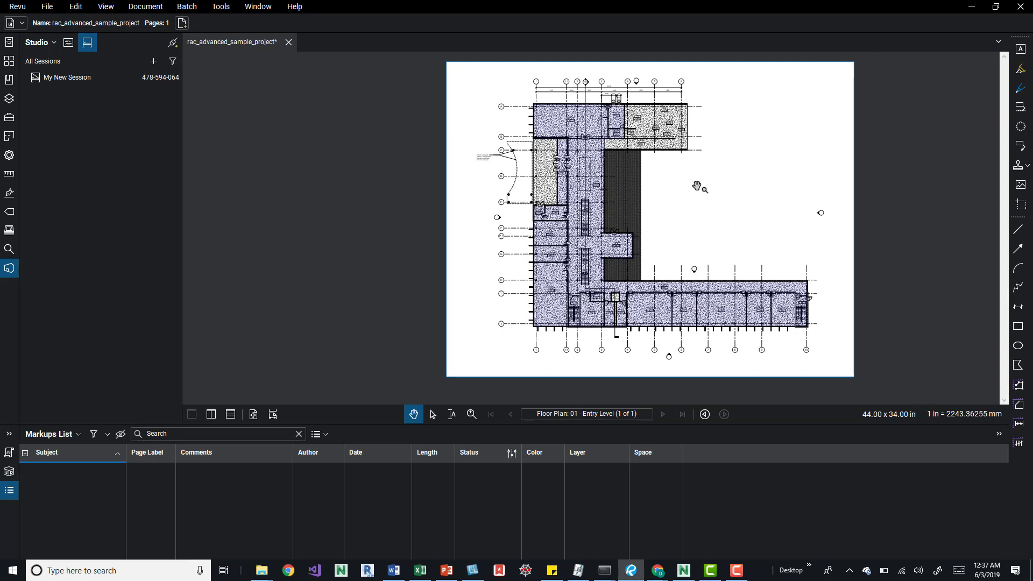
# Step: Import rac_advanced_sample_project.bax from the Desktop through the Markups List's Markups > Import
pyautogui.click(56, 439)
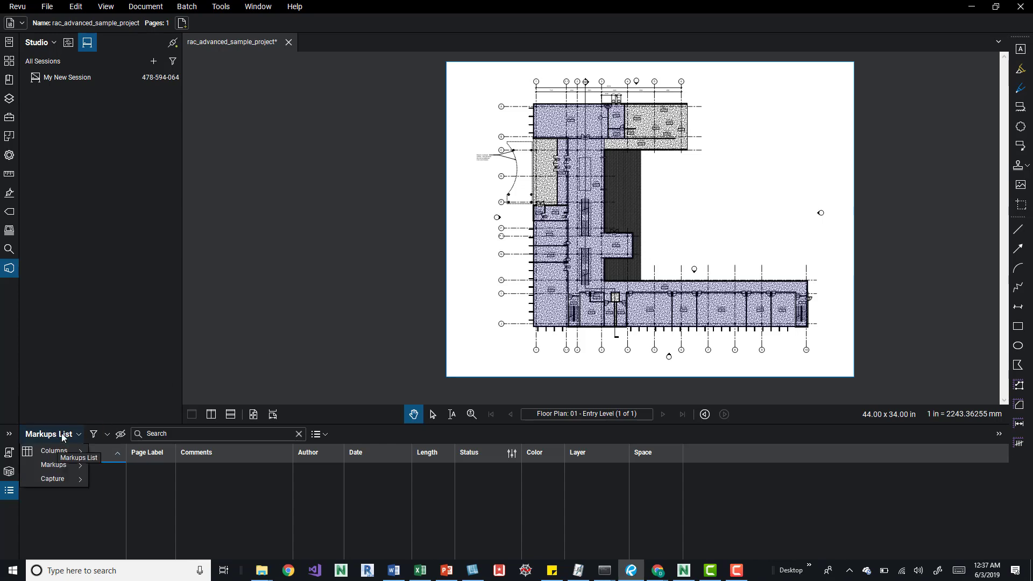
pyautogui.moveTo(57, 466)
pyautogui.click(115, 471)
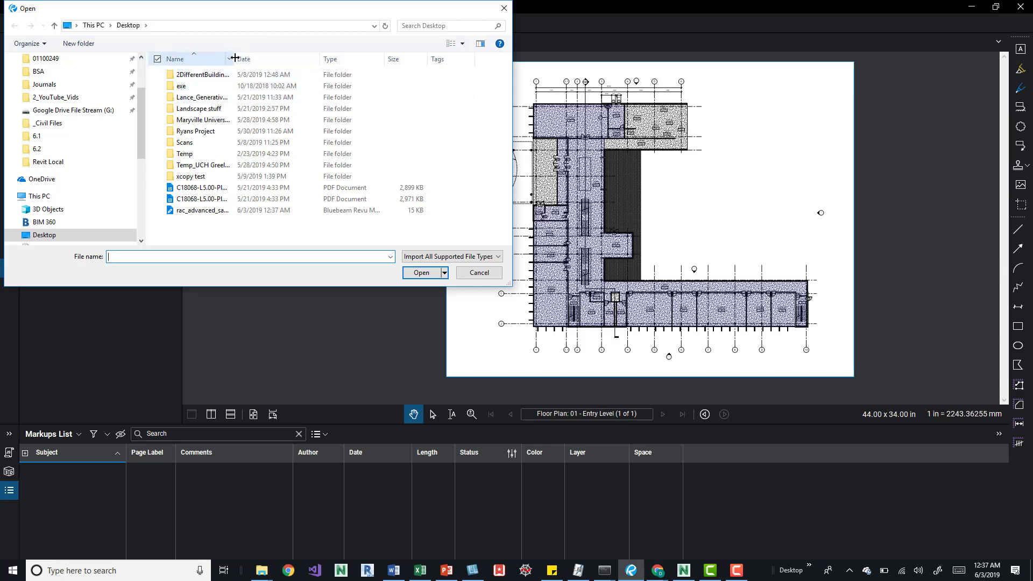
pyautogui.moveTo(233, 60); pyautogui.dragTo(318, 60)
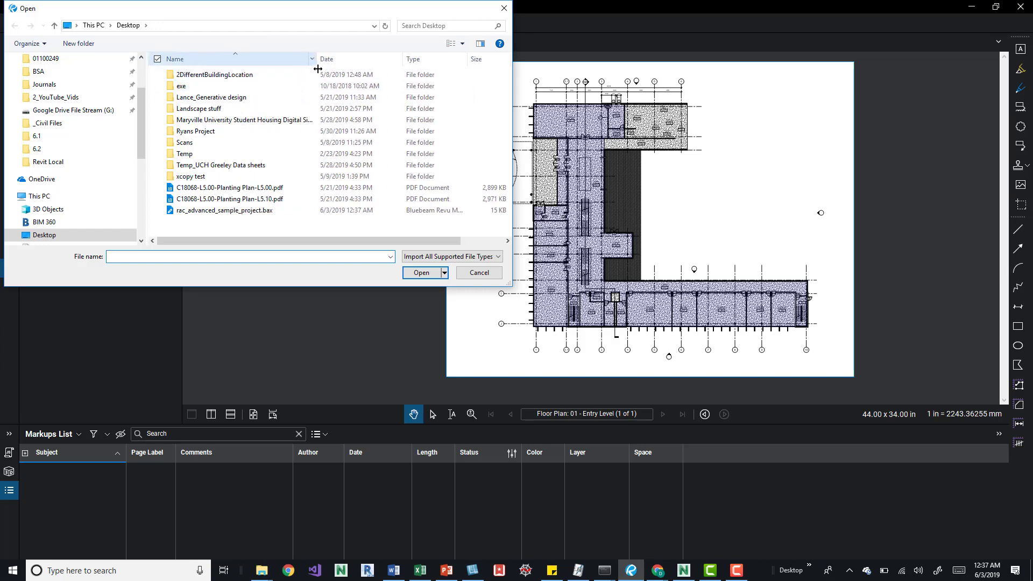
pyautogui.click(245, 212)
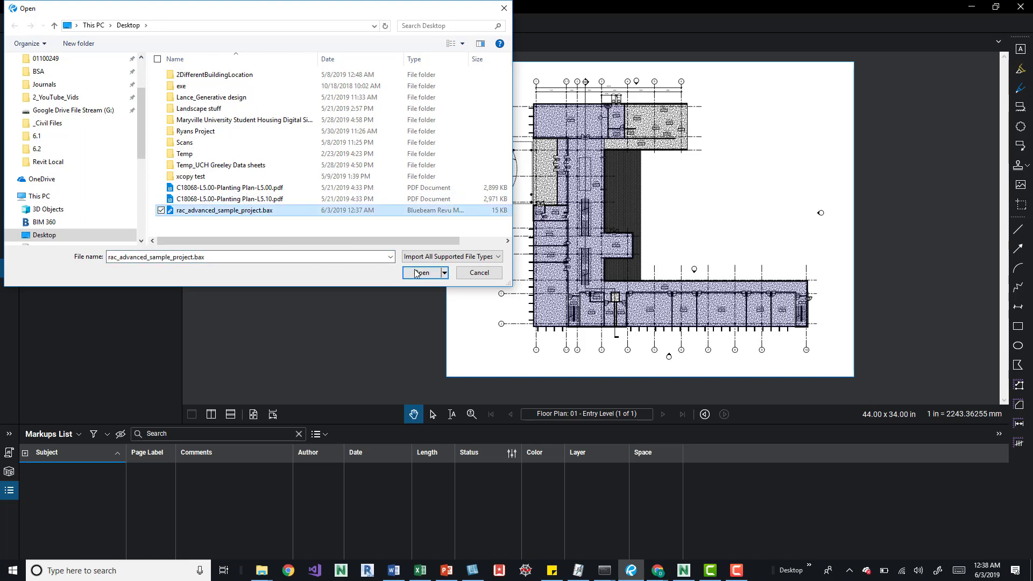
pyautogui.click(431, 273)
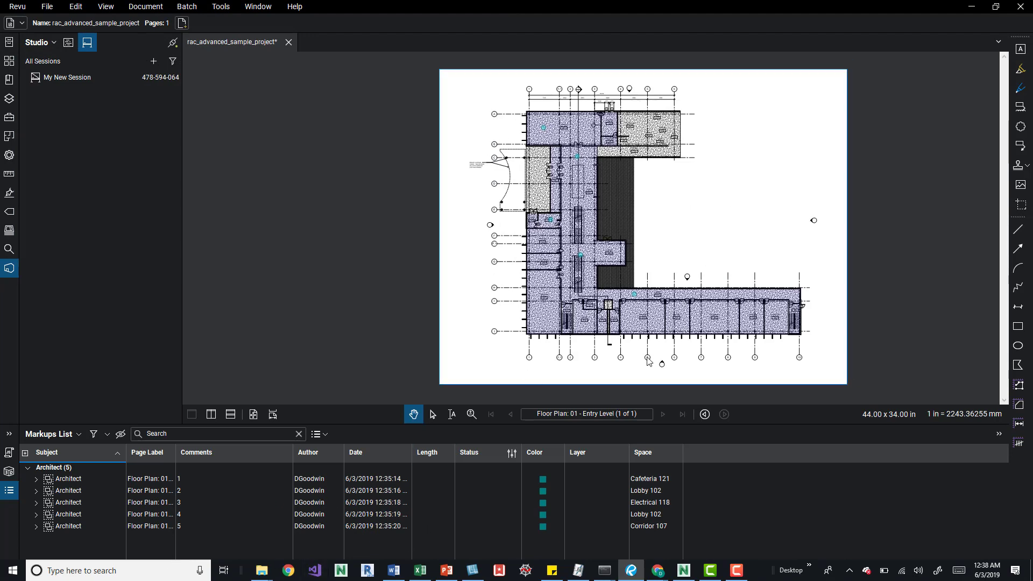
pyautogui.scroll(2, 694, 202)
pyautogui.scroll(-5, 632, 266)
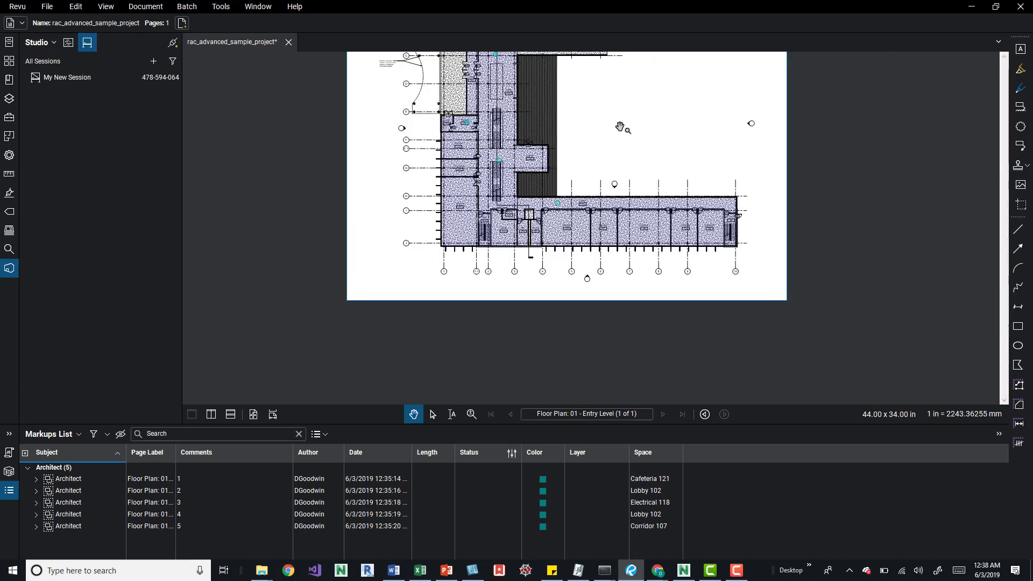
pyautogui.moveTo(618, 127); pyautogui.dragTo(612, 195)
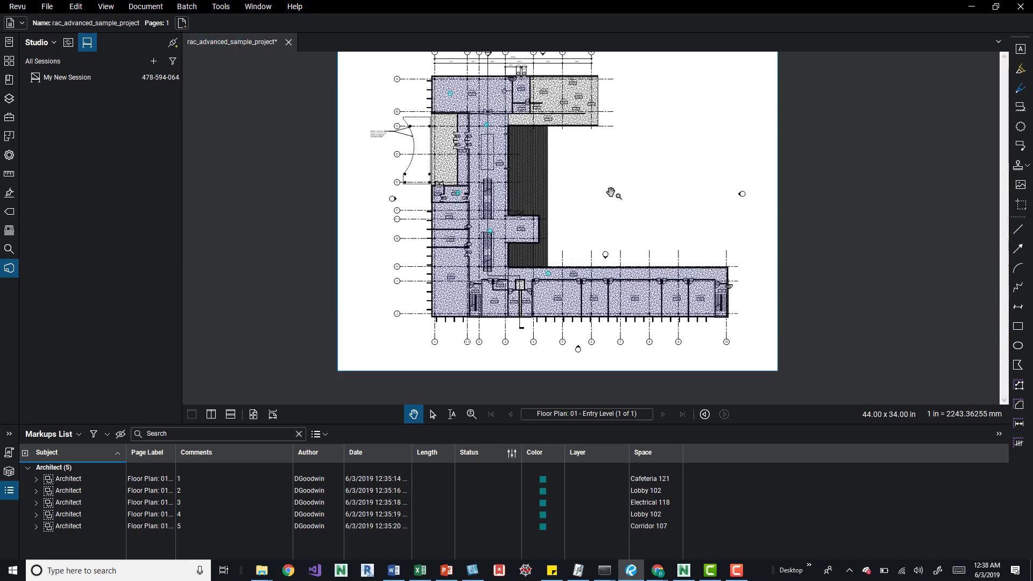